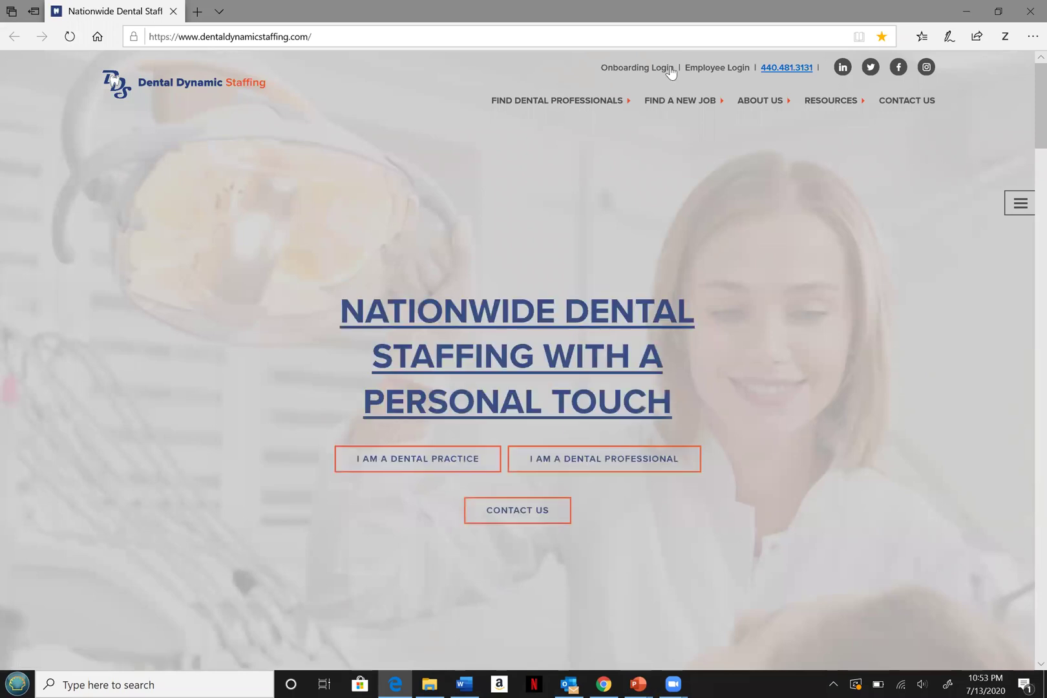
Sign in to the applicant Onboarding Login with the user name and password.
click(617, 71)
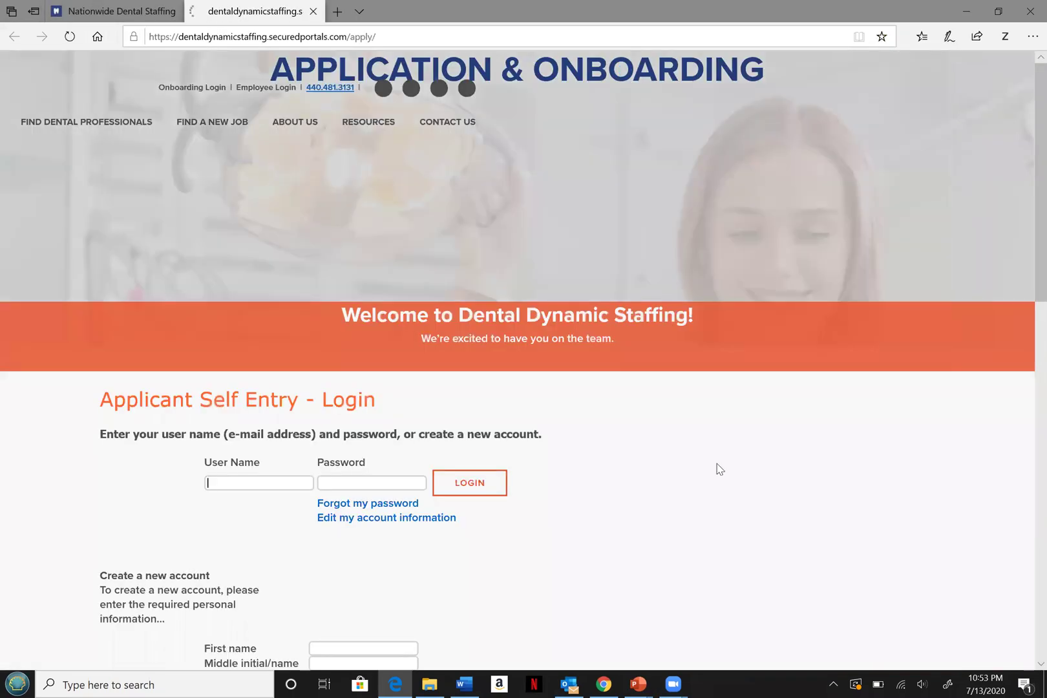
scroll(711, 499, down, 3)
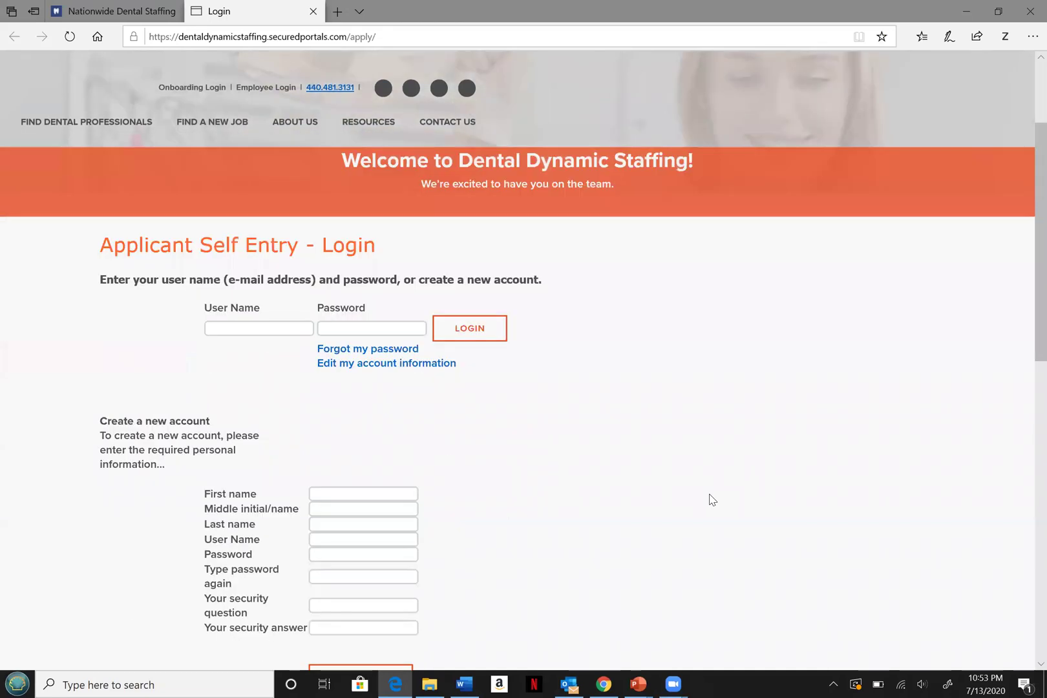
scroll(711, 500, down, 3)
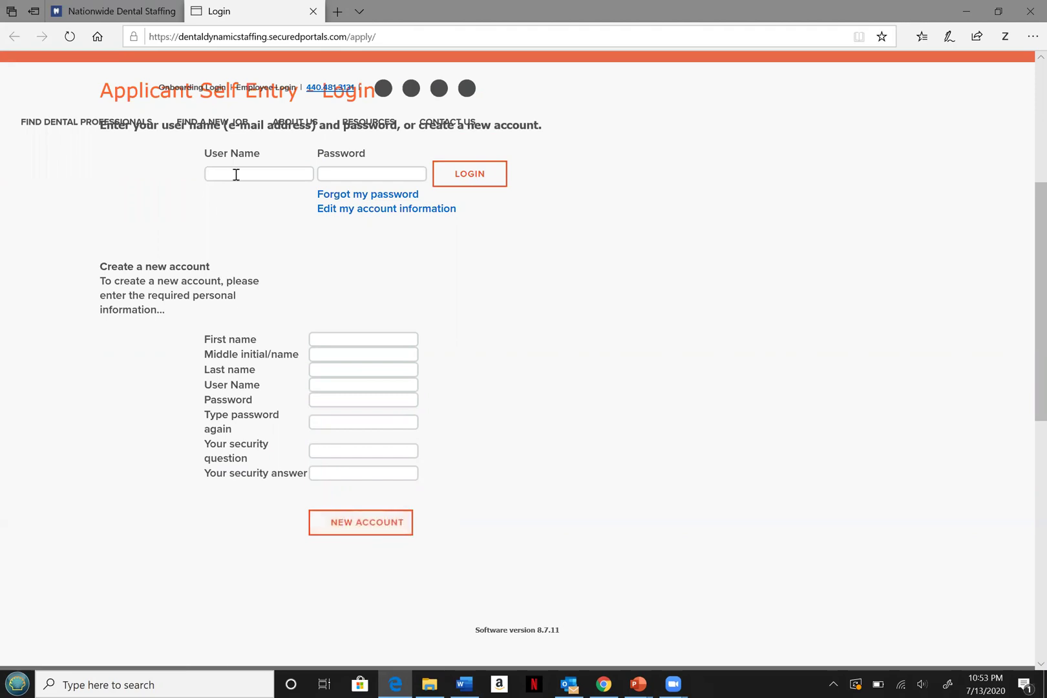
text(nailahn•••••••••)
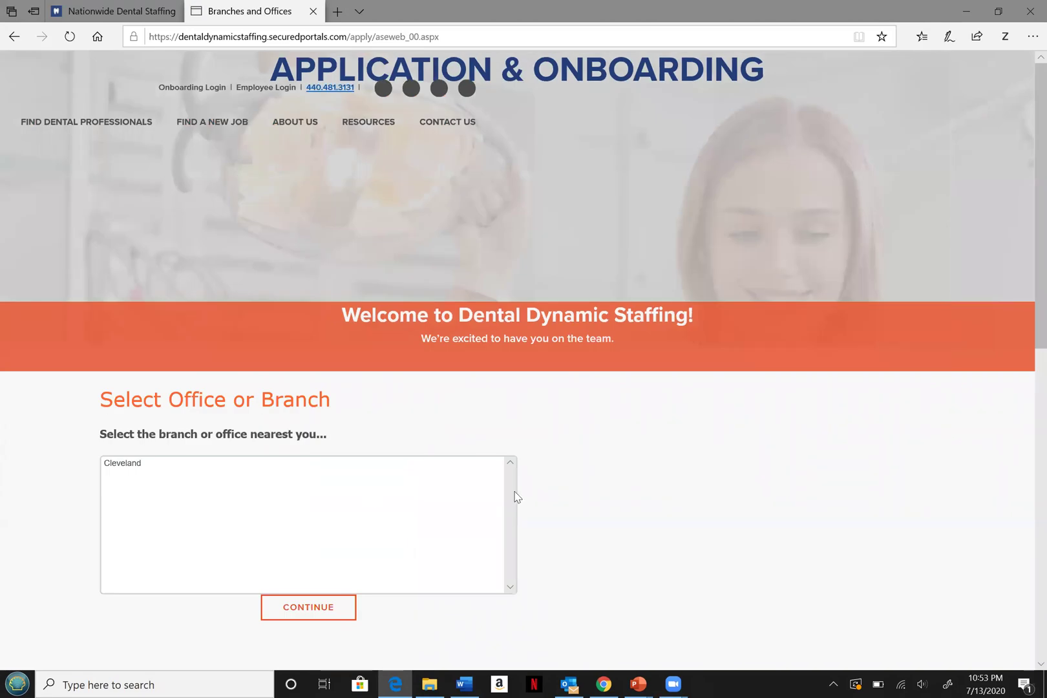
Continue with the Cleveland branch and choose Welcome Packet - Hygienist.
click(296, 608)
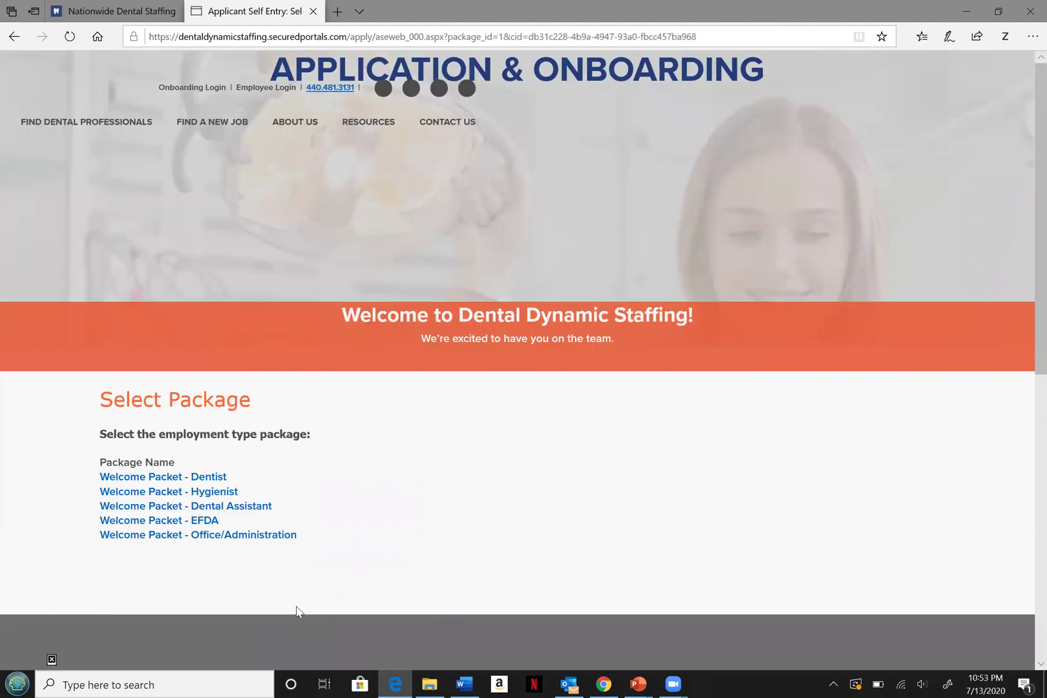
click(212, 492)
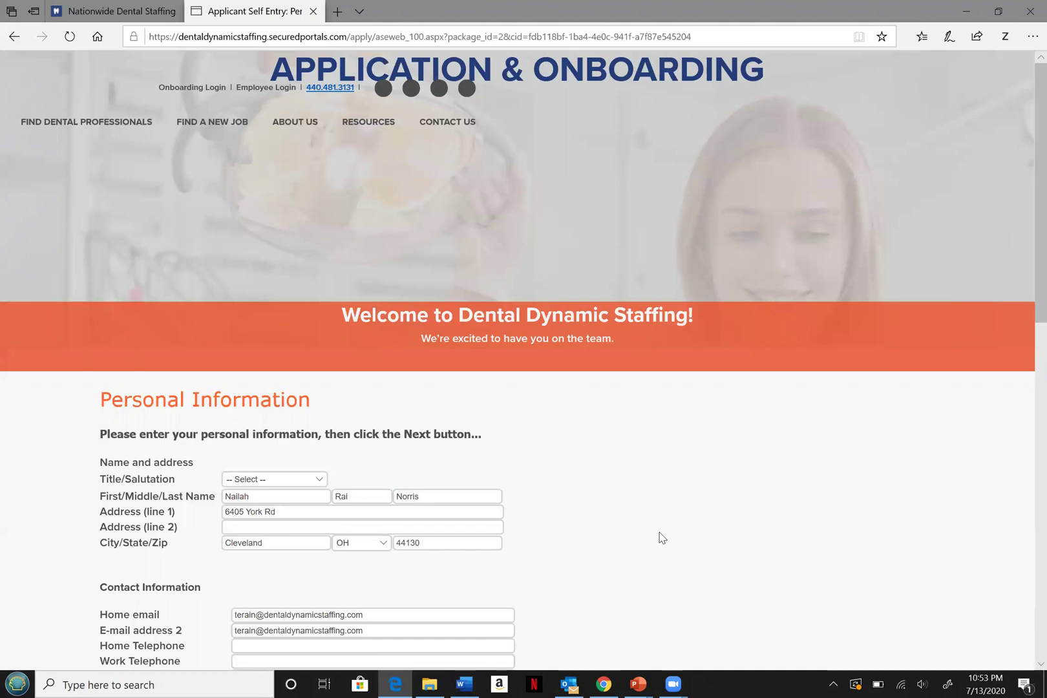
scroll(662, 538, down, 2)
scroll(662, 538, down, 1)
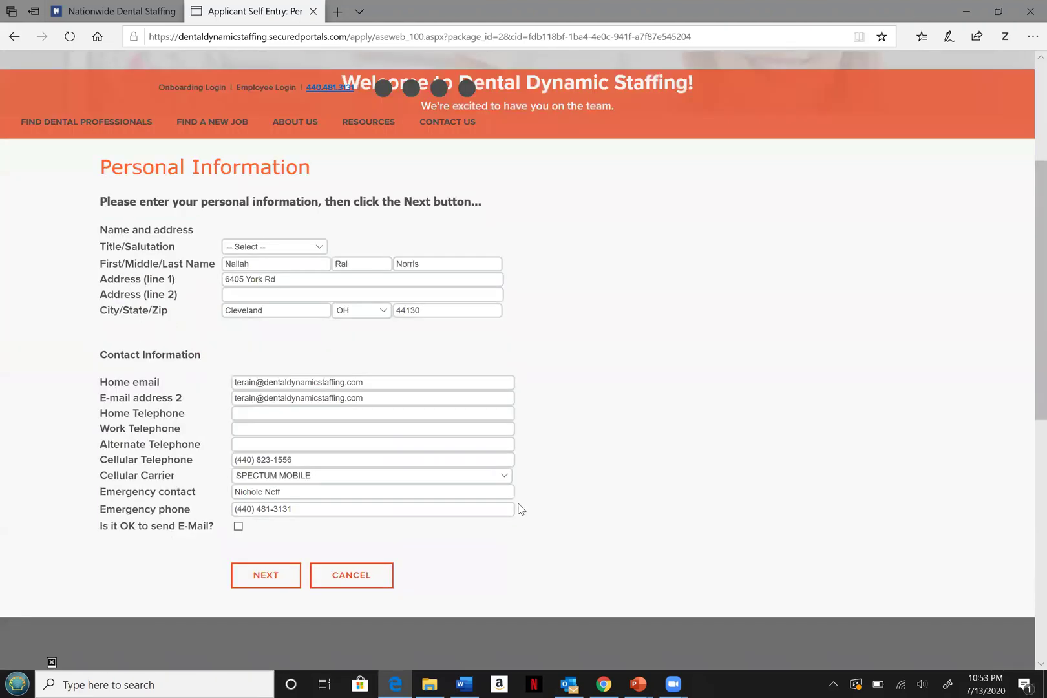
Keep SPECTUM MOBILE as the cellular carrier and submit the personal information.
click(305, 478)
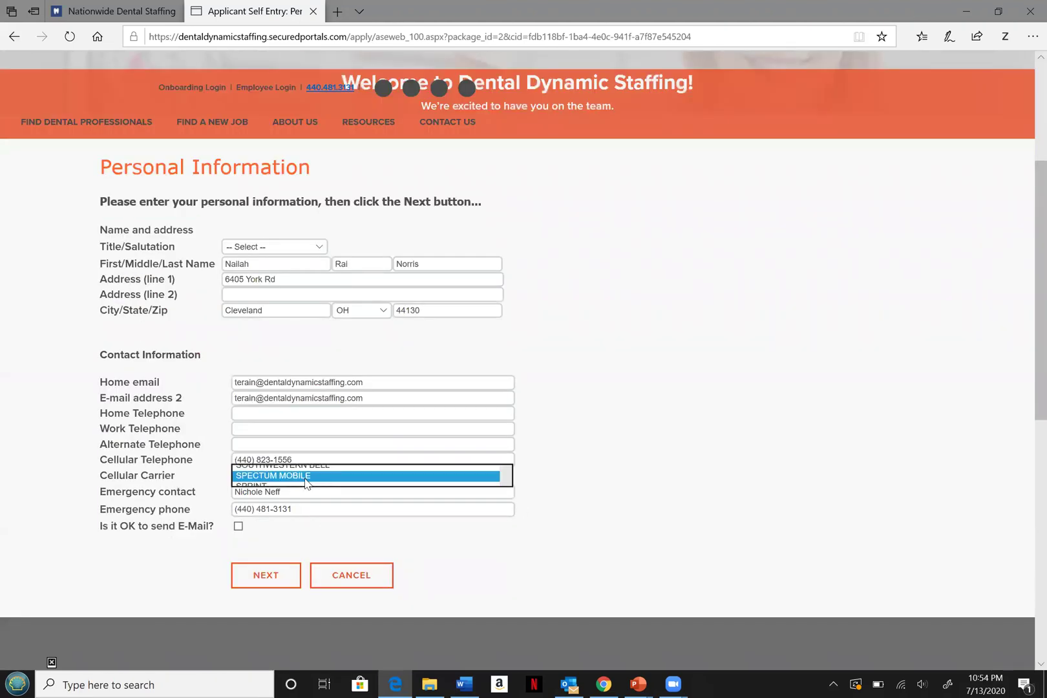
click(645, 434)
click(259, 574)
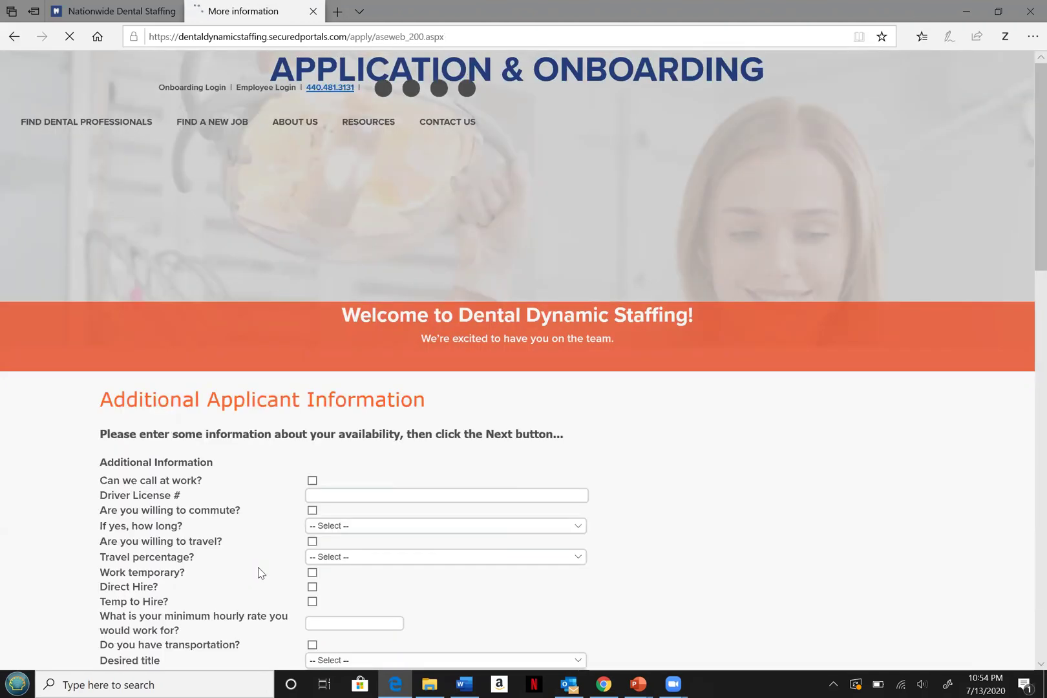
Pass Additional Applicant Information and Your Skills unchanged, keeping the three XRay skills.
scroll(684, 481, down, 4)
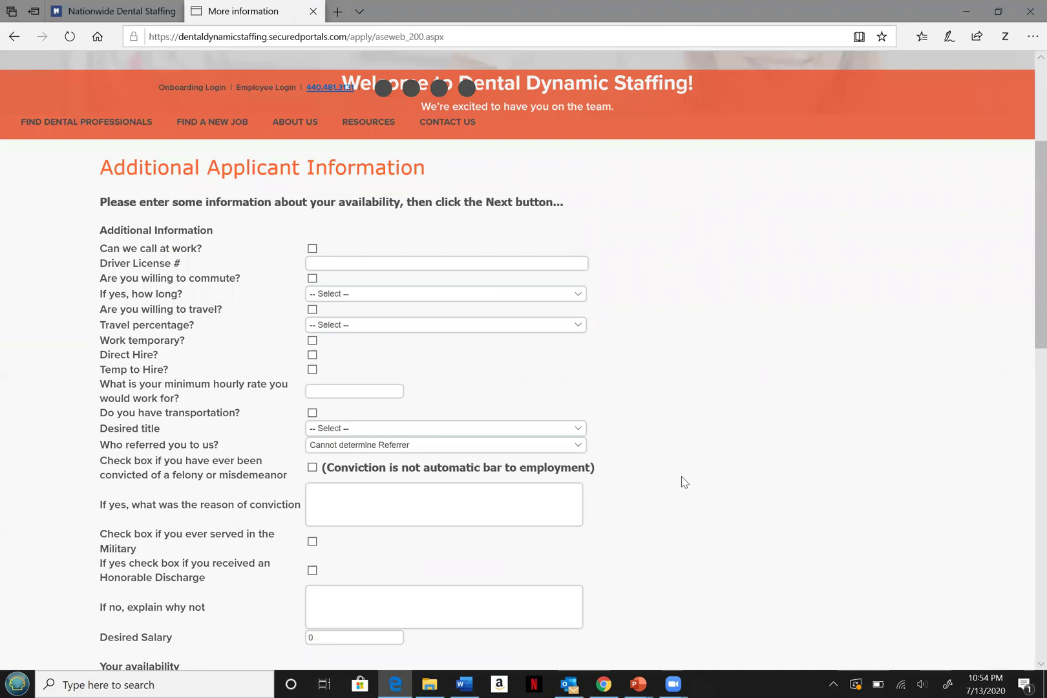
scroll(684, 481, down, 5)
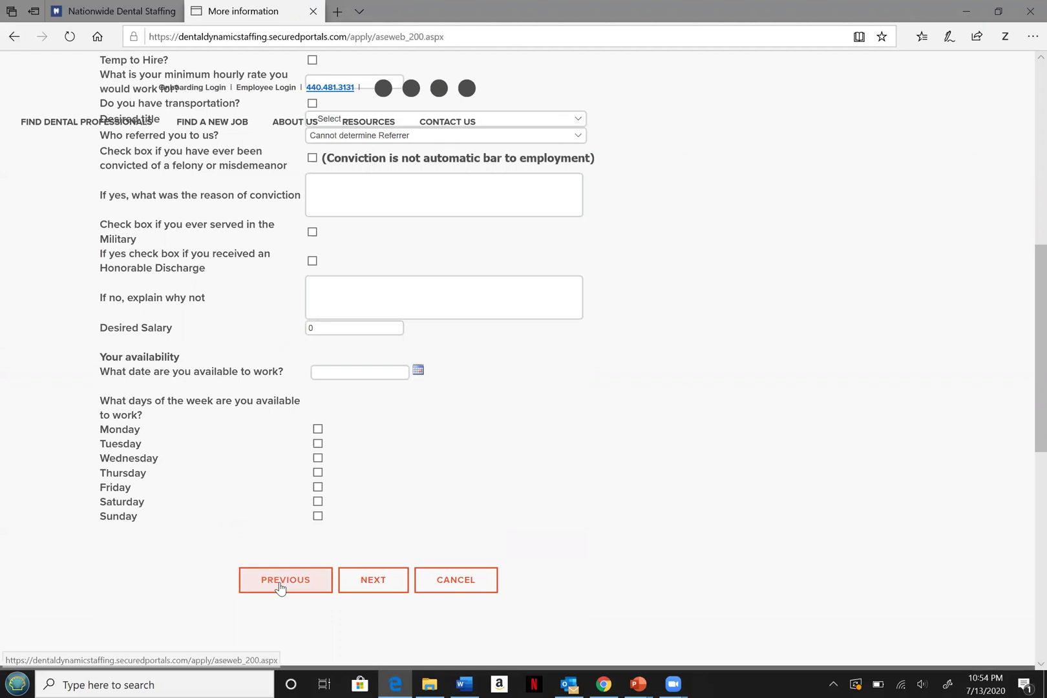
click(392, 582)
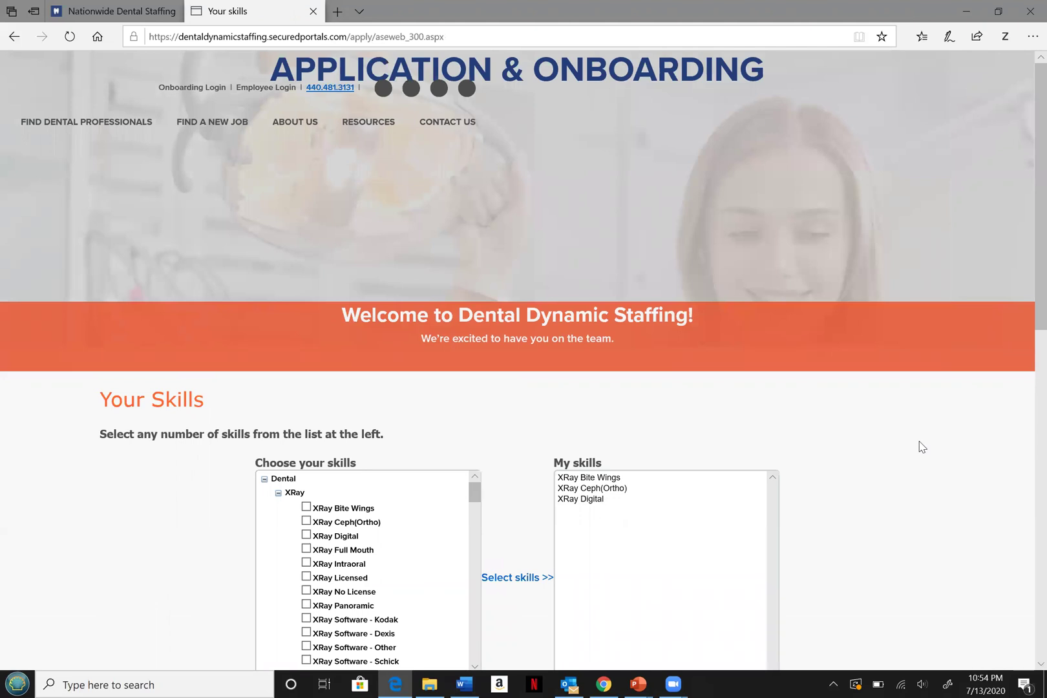
scroll(920, 446, down, 3)
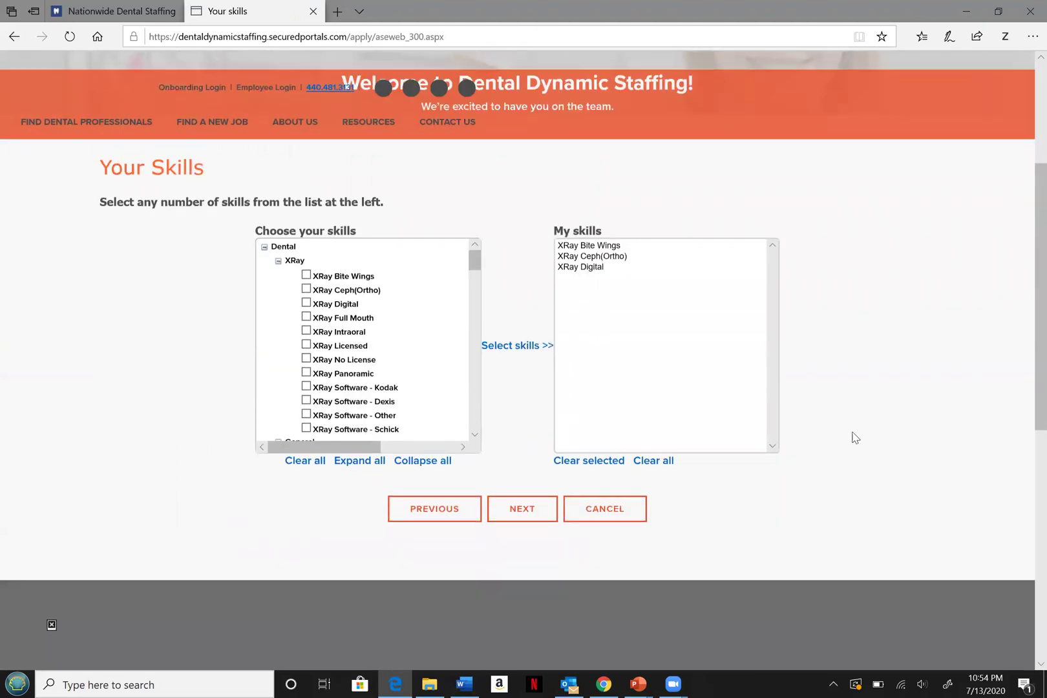
click(548, 510)
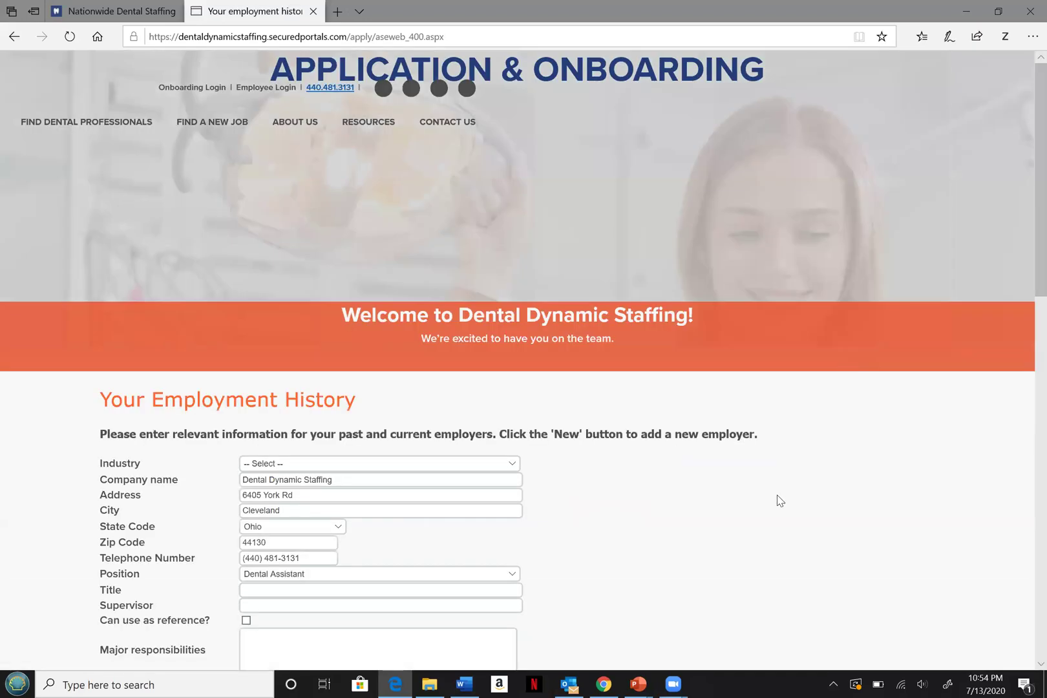
Continue past Education Background and submit Personal References left blank.
scroll(780, 501, down, 3)
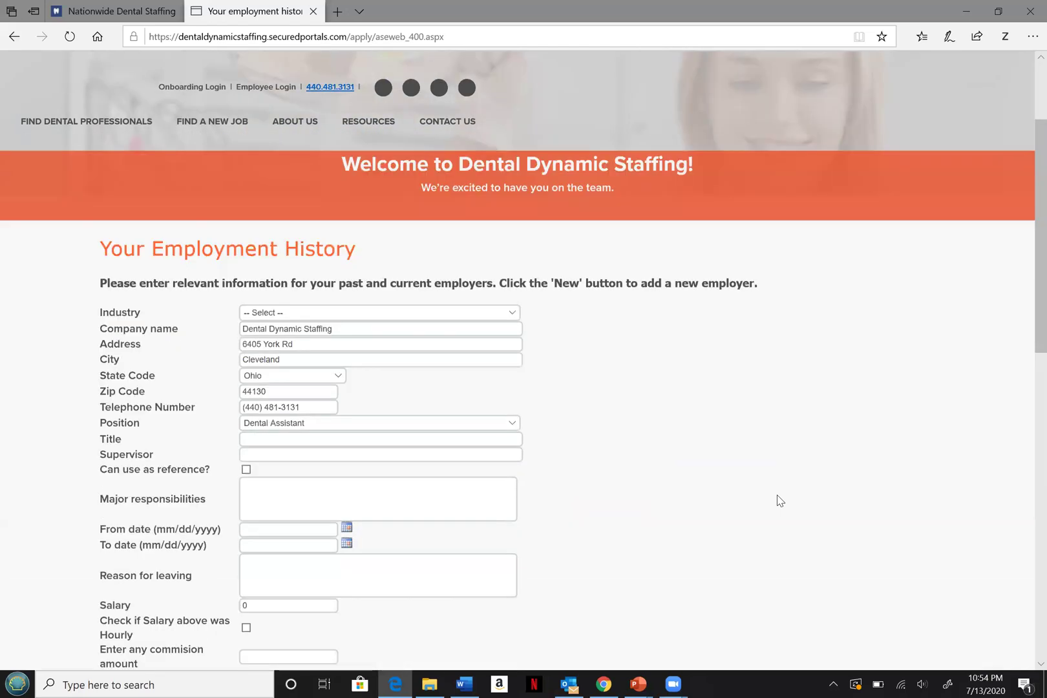
scroll(780, 501, down, 1)
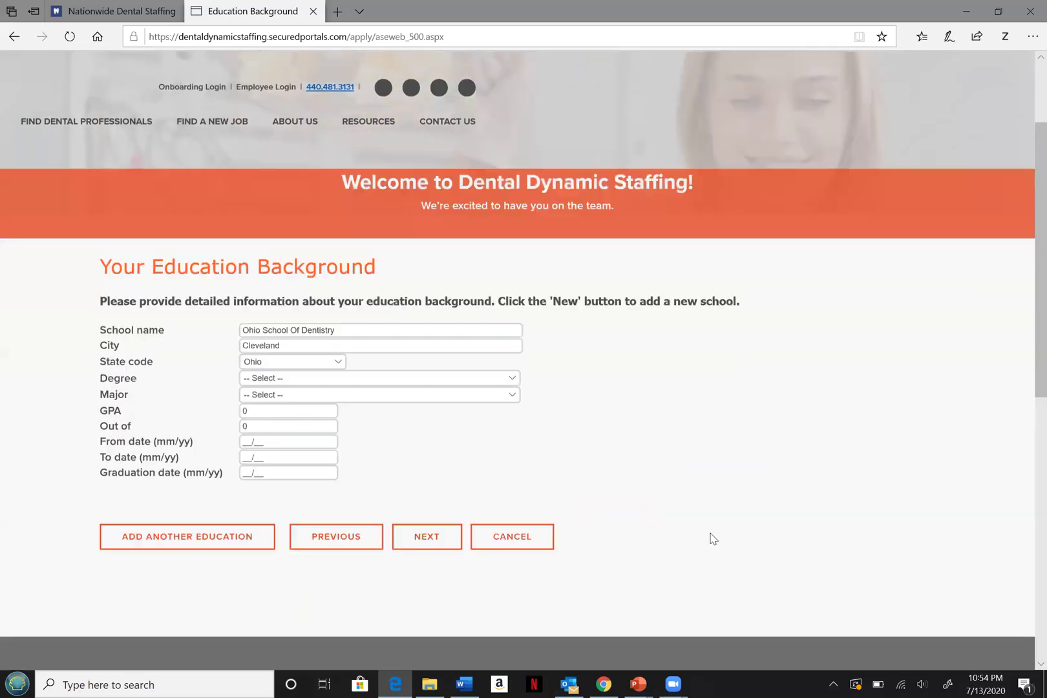
click(417, 521)
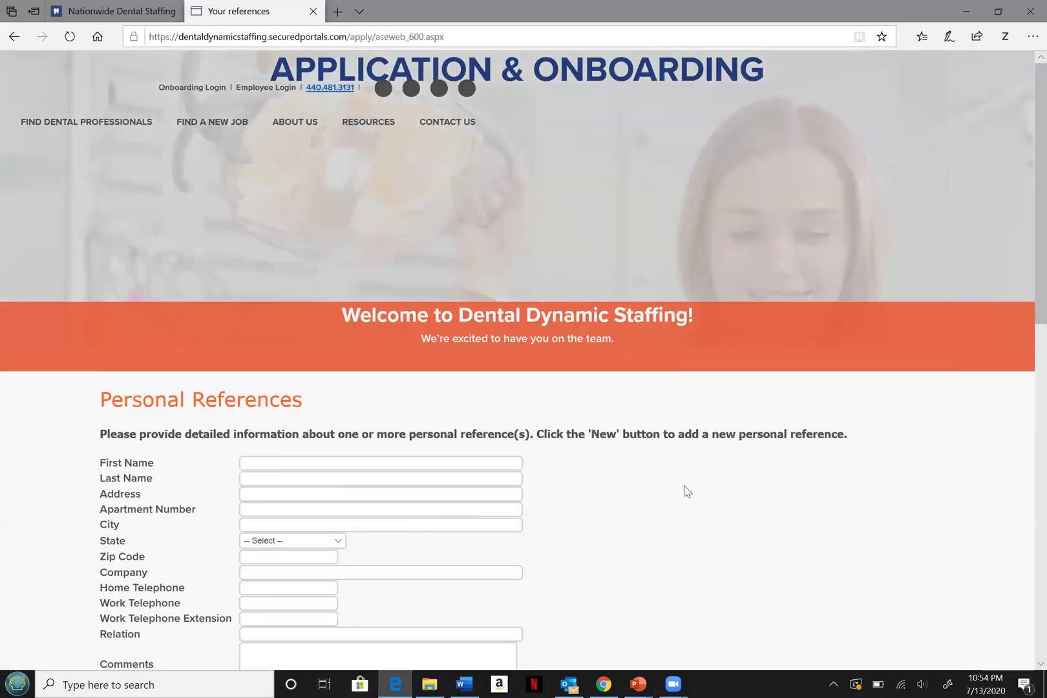
scroll(686, 491, down, 3)
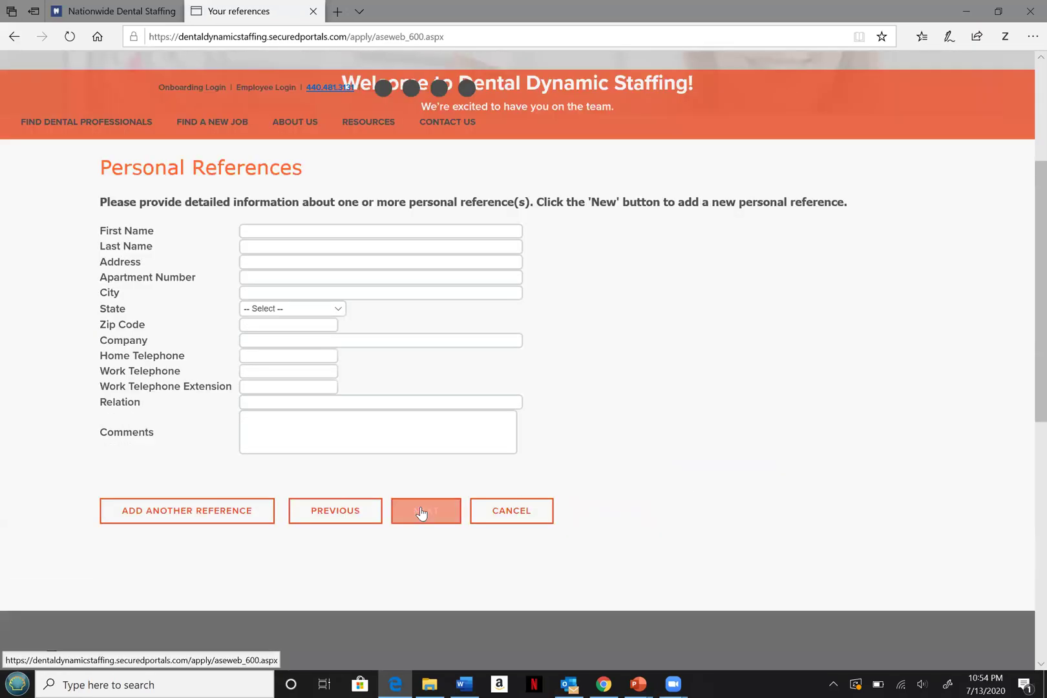
click(421, 514)
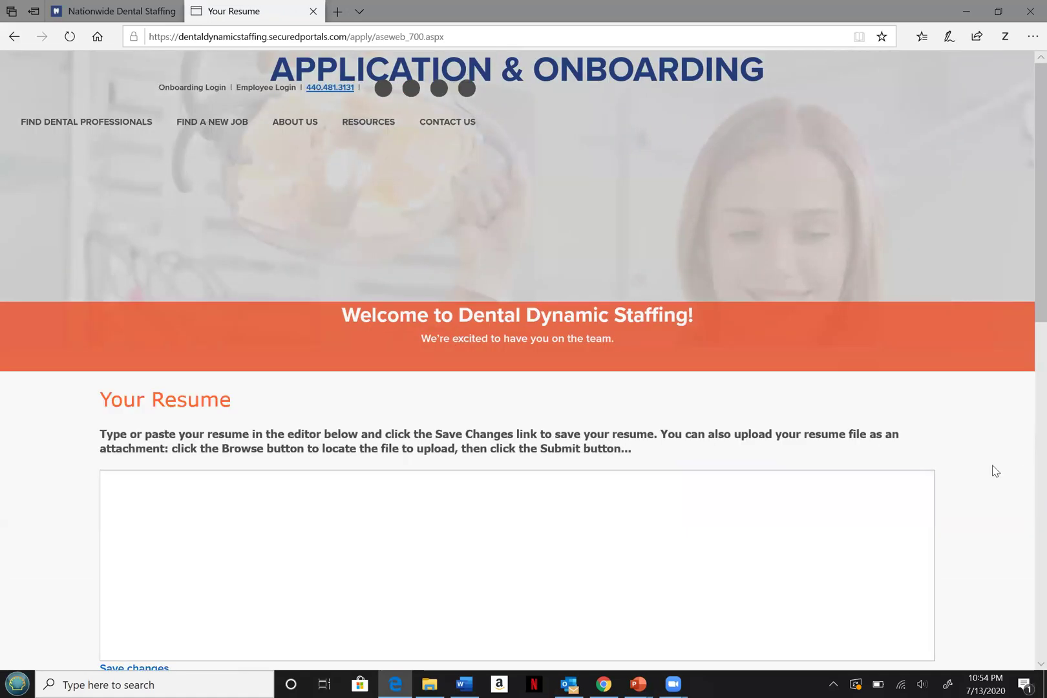
Continue past the Your Resume page without uploading a file.
scroll(995, 471, down, 2)
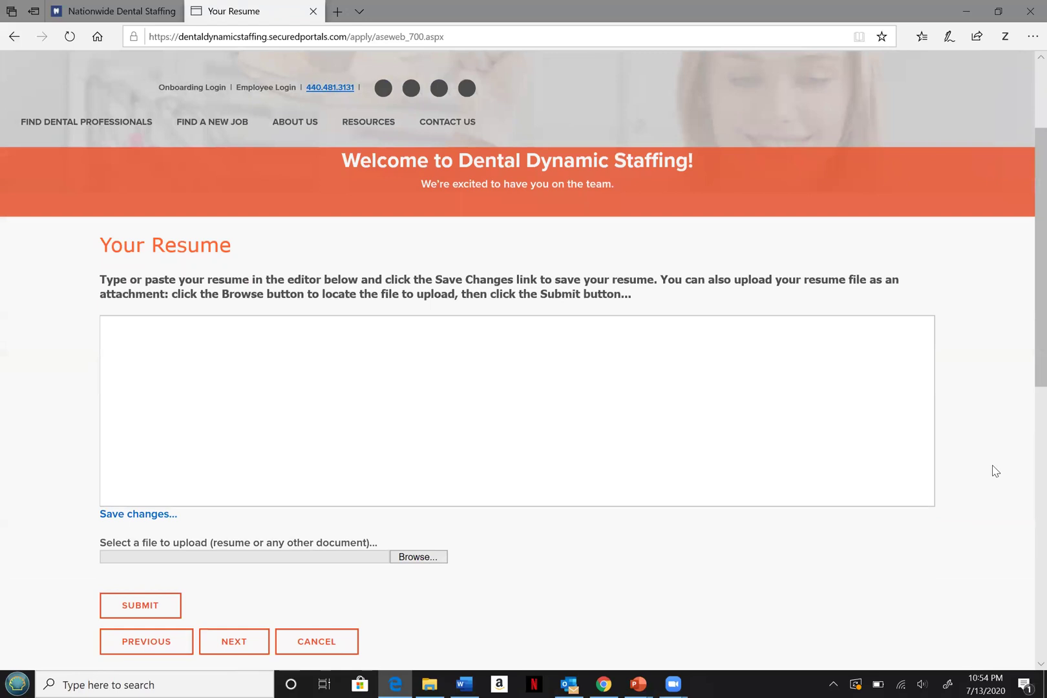
scroll(995, 471, down, 1)
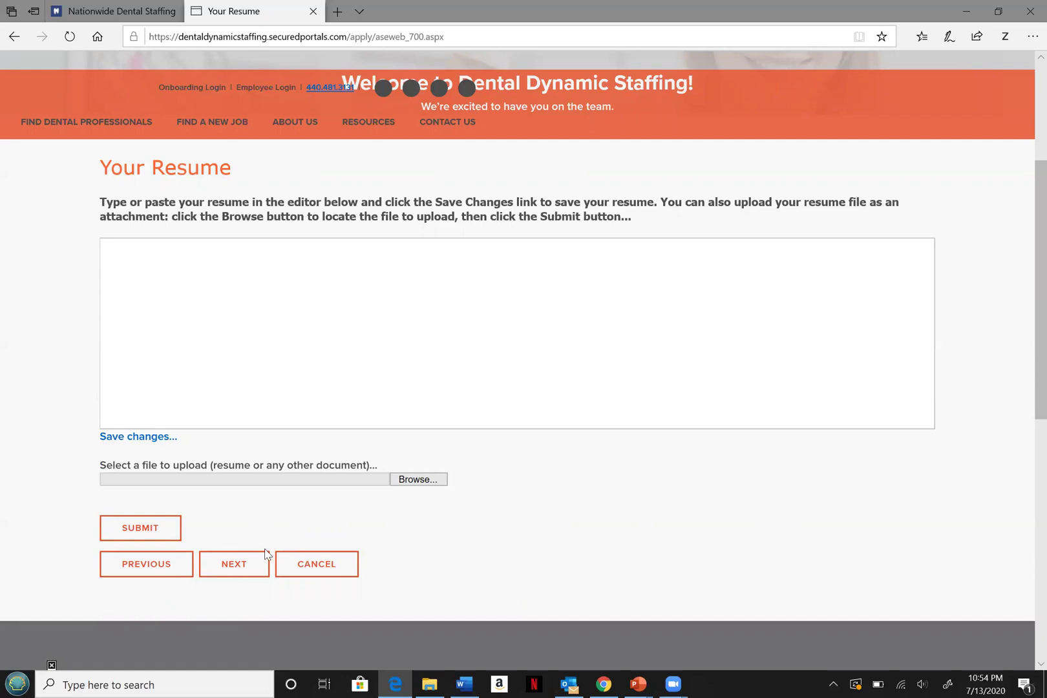
click(247, 563)
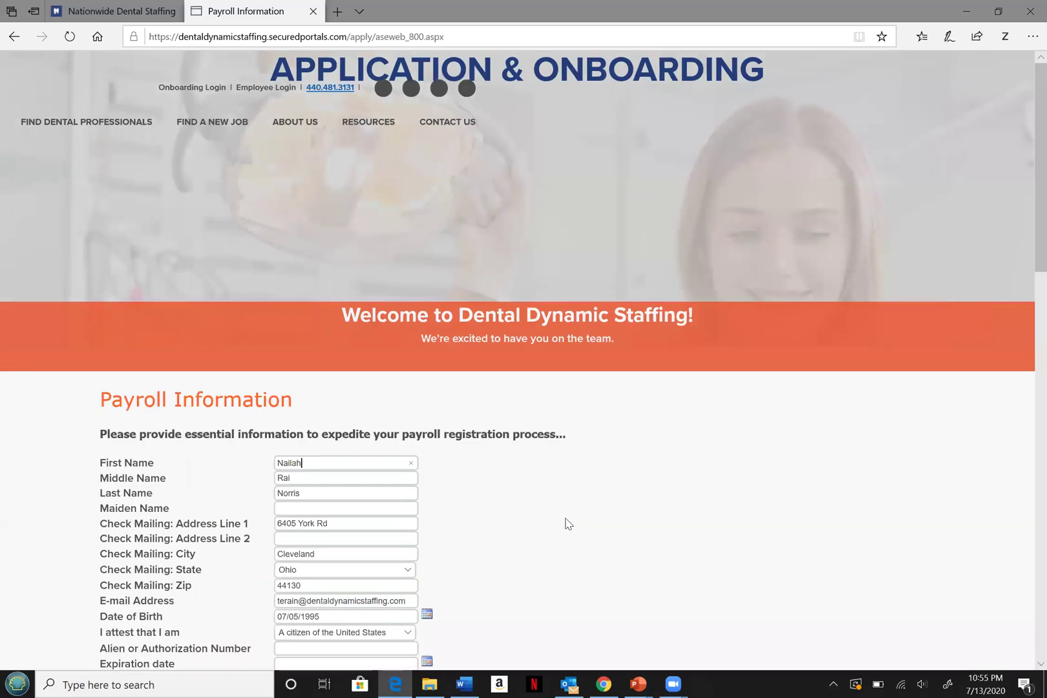
Review the prefilled payroll and withholding sections, leaving them unchanged.
scroll(568, 524, down, 3)
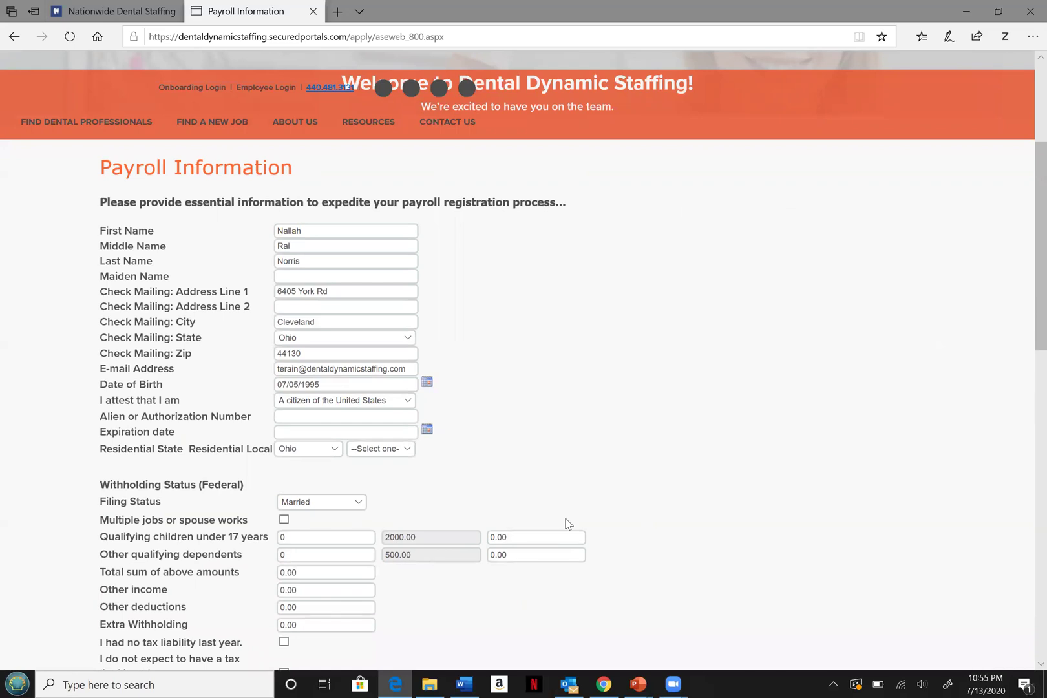
scroll(568, 523, down, 3)
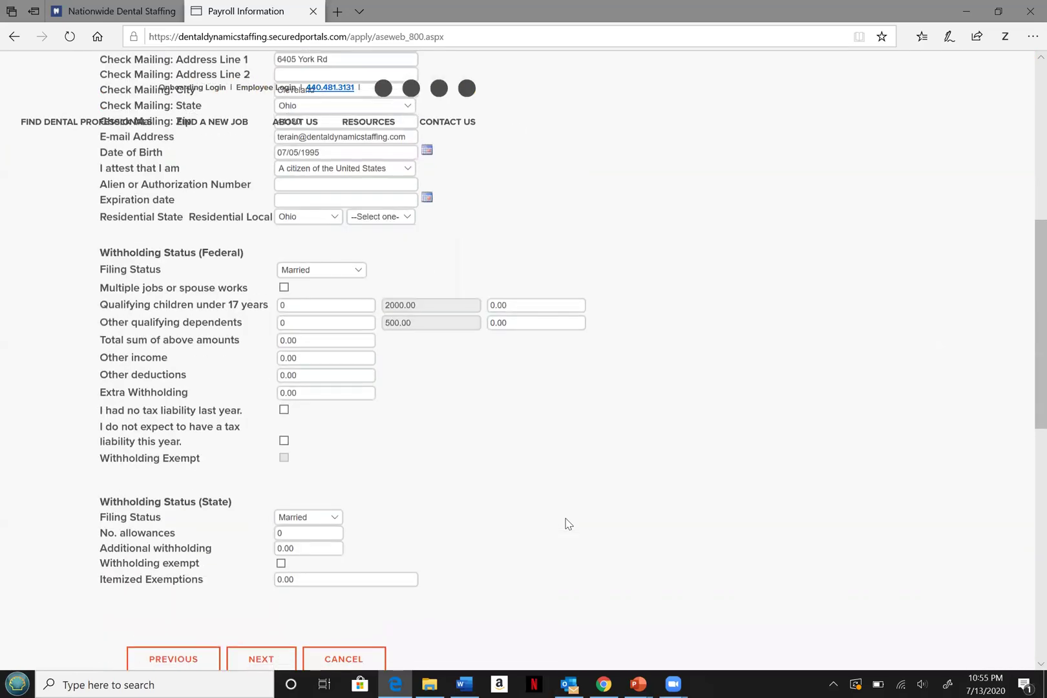
scroll(568, 524, down, 2)
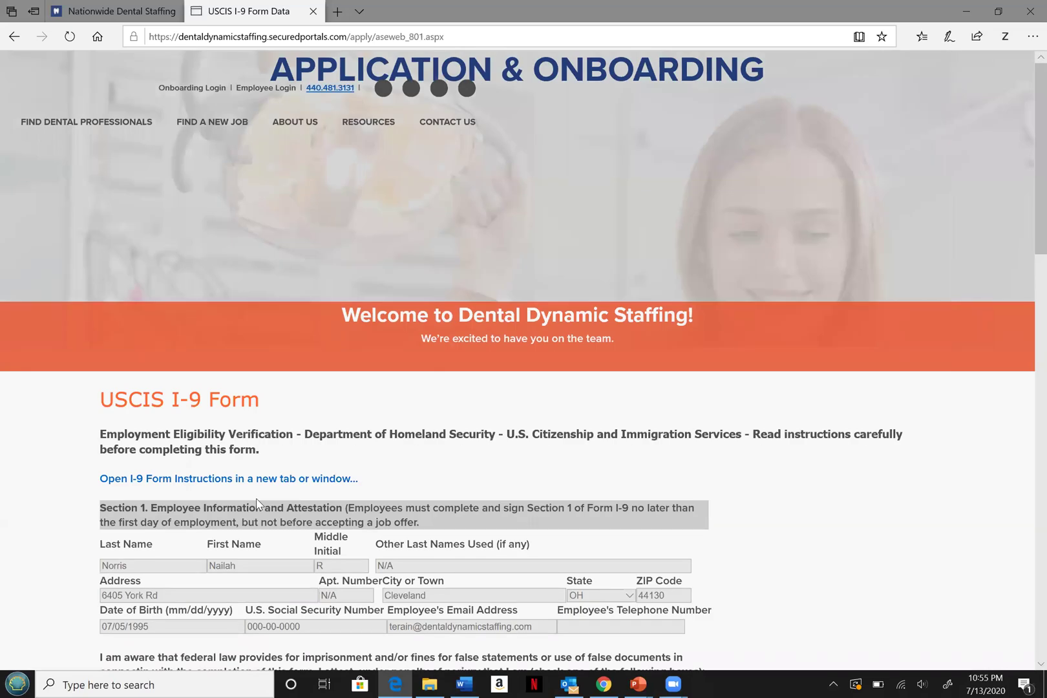
Review the prefilled I-9 Section 1 fields and e-sign to continue.
scroll(257, 504, down, 1)
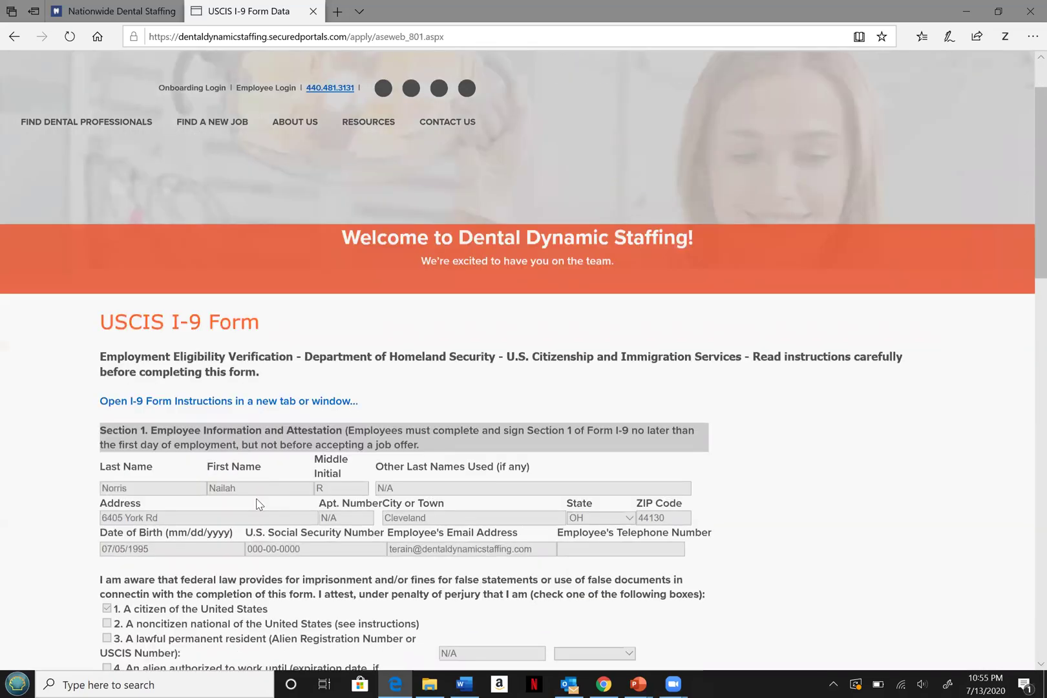
scroll(257, 504, down, 1)
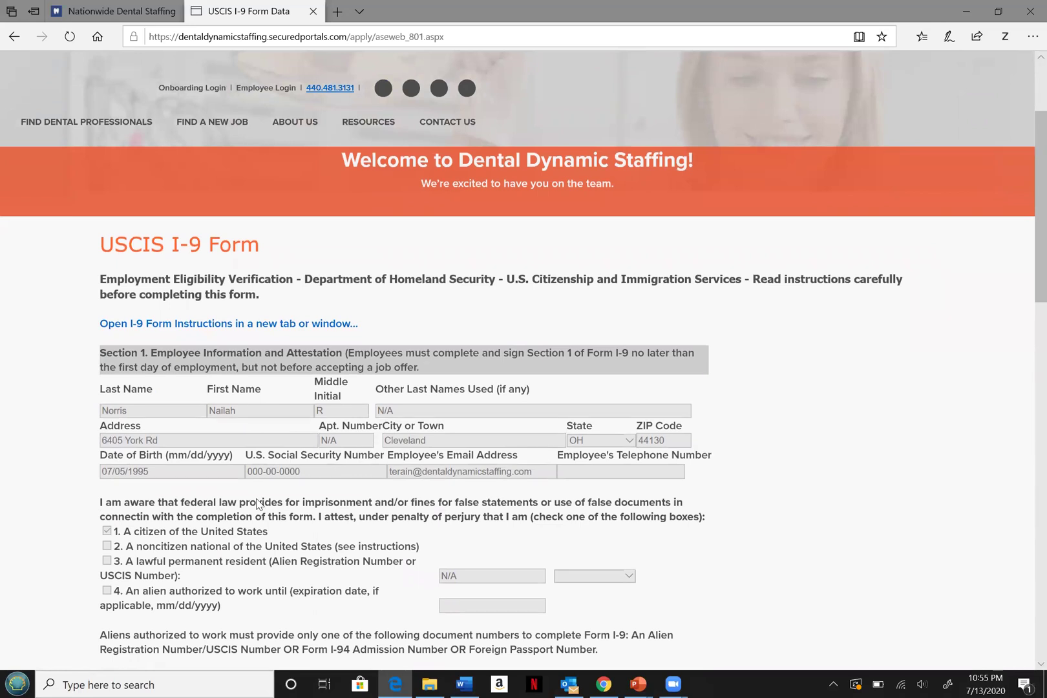
scroll(257, 503, down, 2)
scroll(256, 504, down, 1)
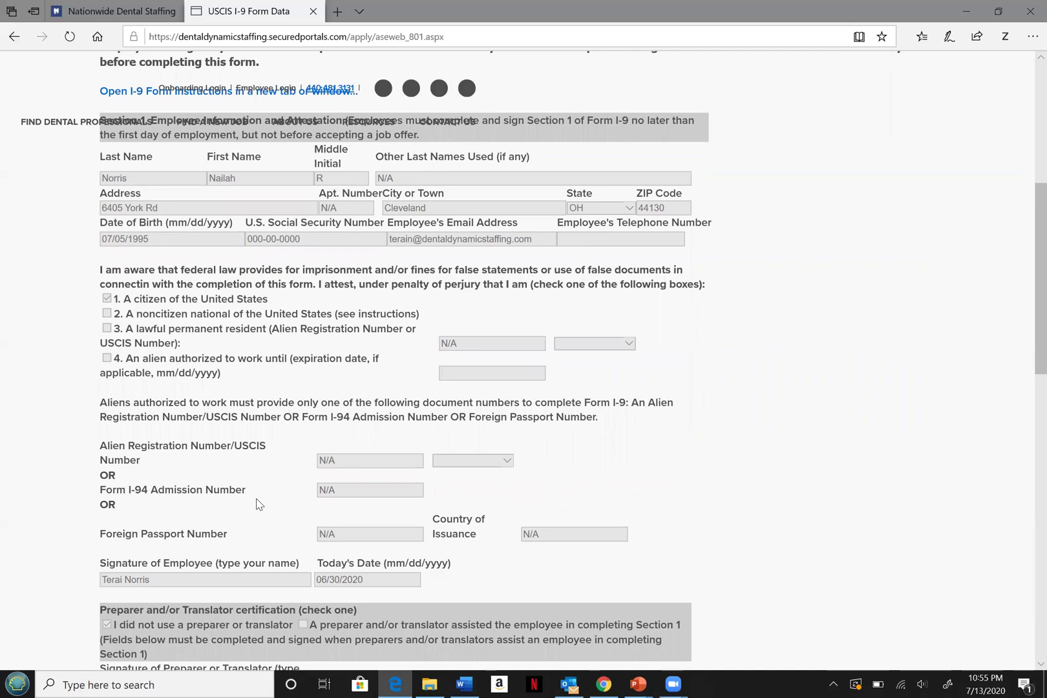
scroll(257, 504, down, 4)
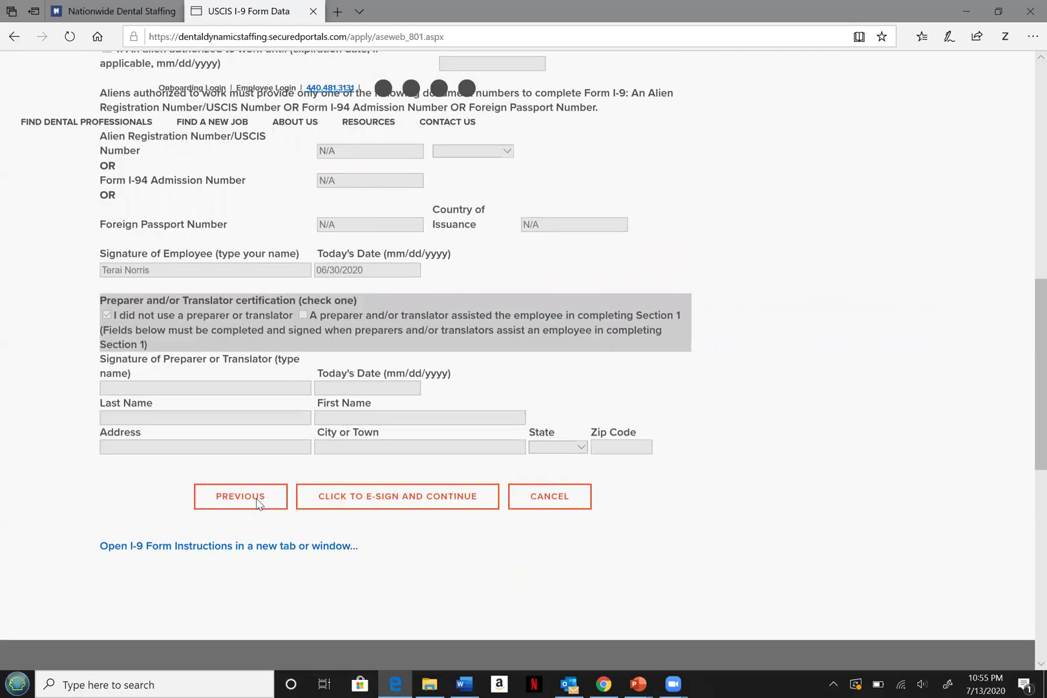
click(365, 498)
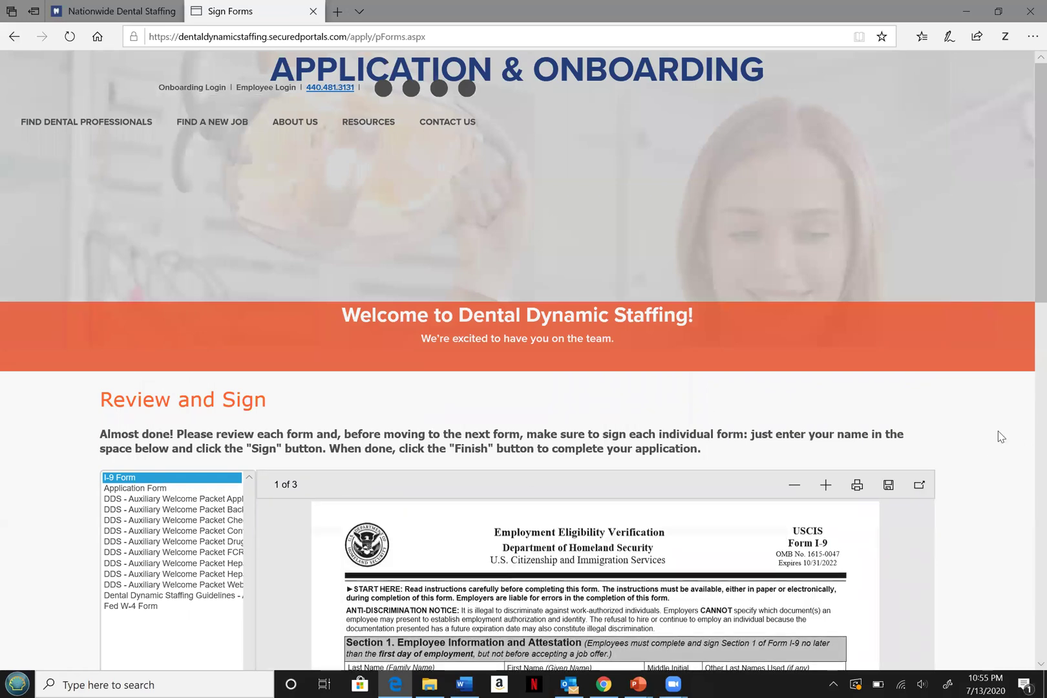
Scroll down the Review and Sign page to view the already-signed I-9 form.
scroll(1000, 437, down, 5)
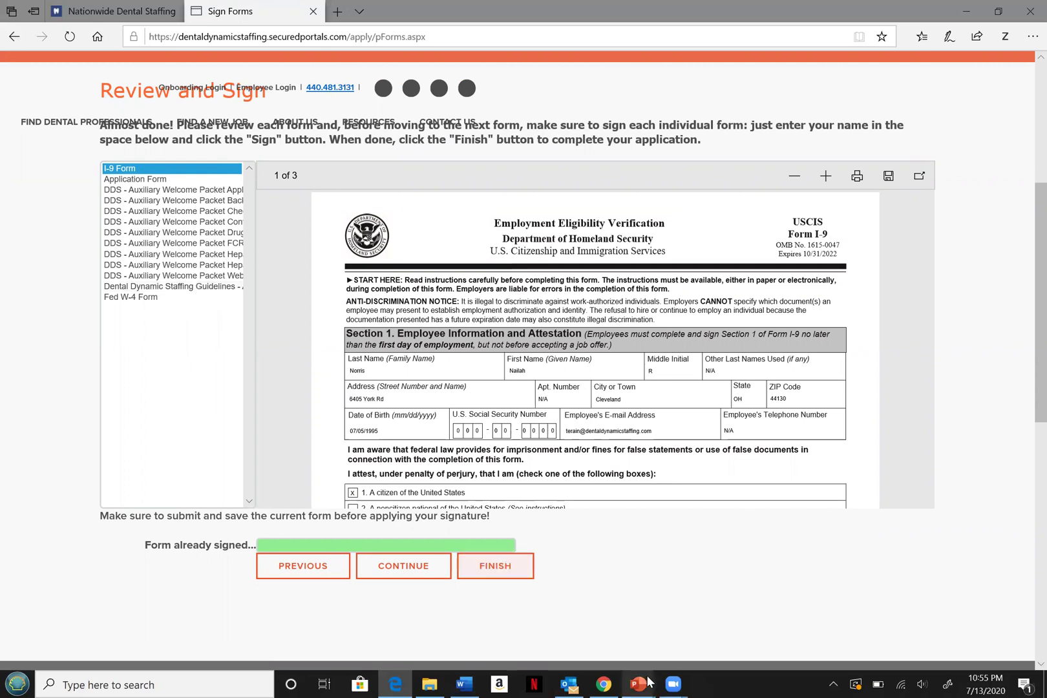
Switch to the PowerPoint Onboarding Demo slide show from the taskbar preview.
mouse_move(640, 682)
click(724, 610)
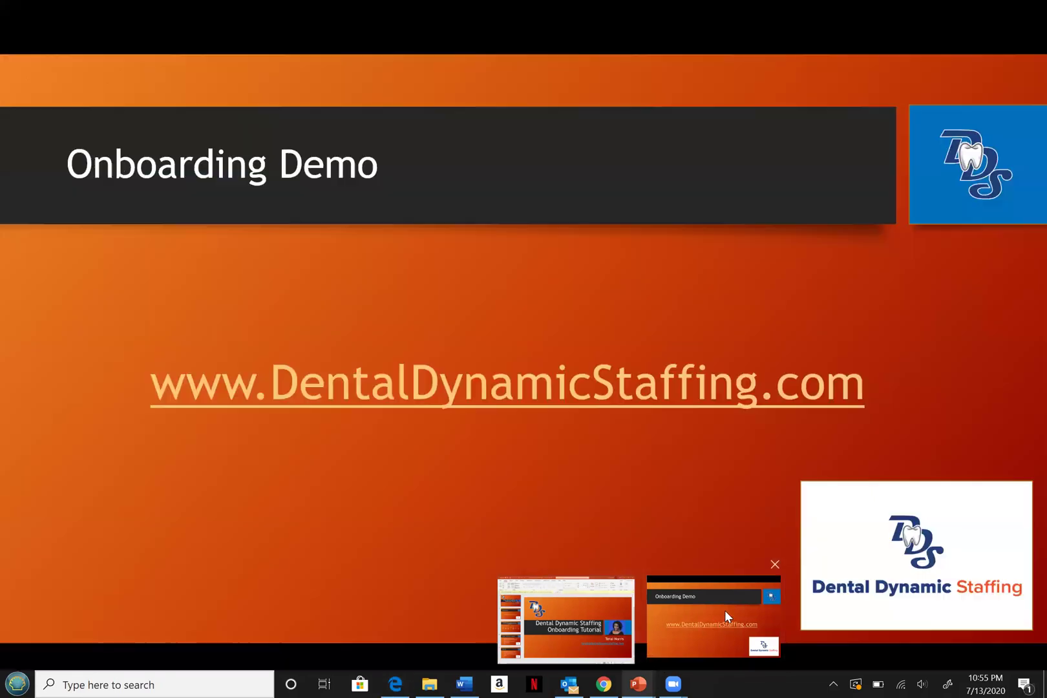